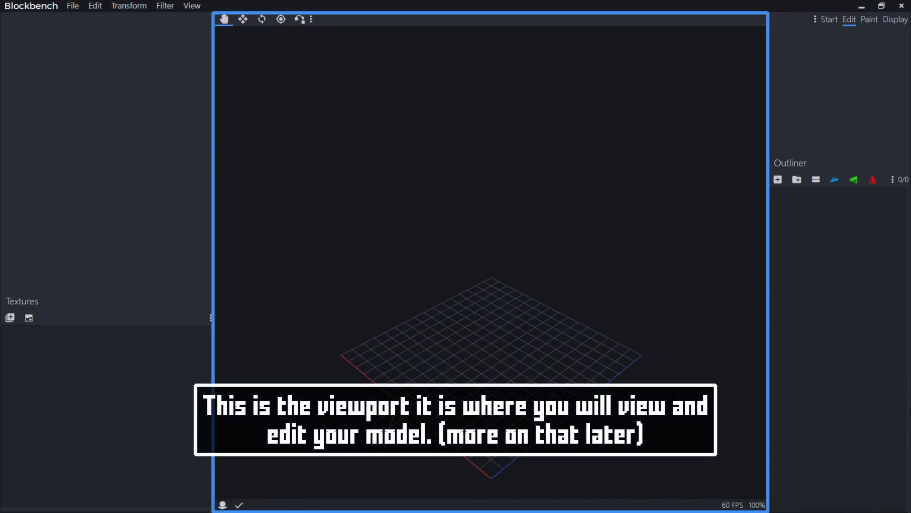
# - Examine the empty grid from different angles and the viewport's screenshot, background, perspective and quad view options
pyautogui.moveTo(382, 336); pyautogui.dragTo(435, 334)
pyautogui.scroll(3, 481, 363)
pyautogui.scroll(-5, 480, 362)
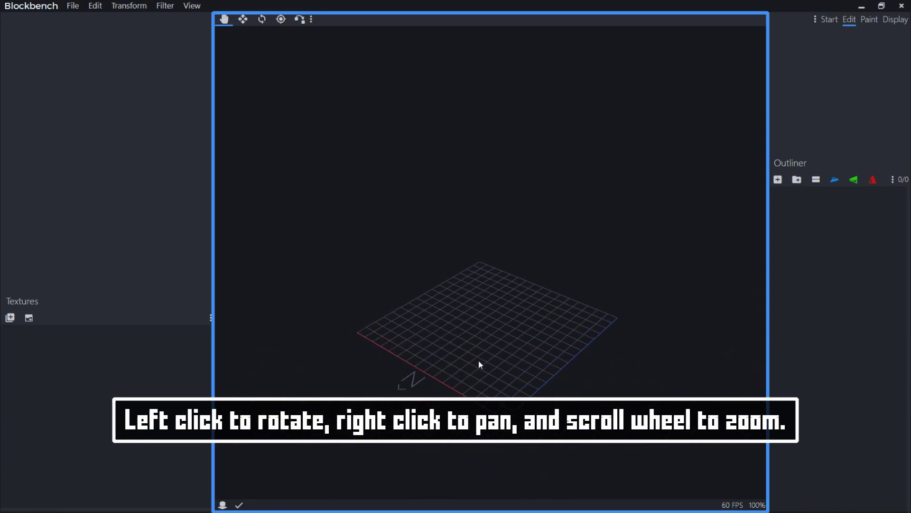
pyautogui.scroll(1, 479, 363)
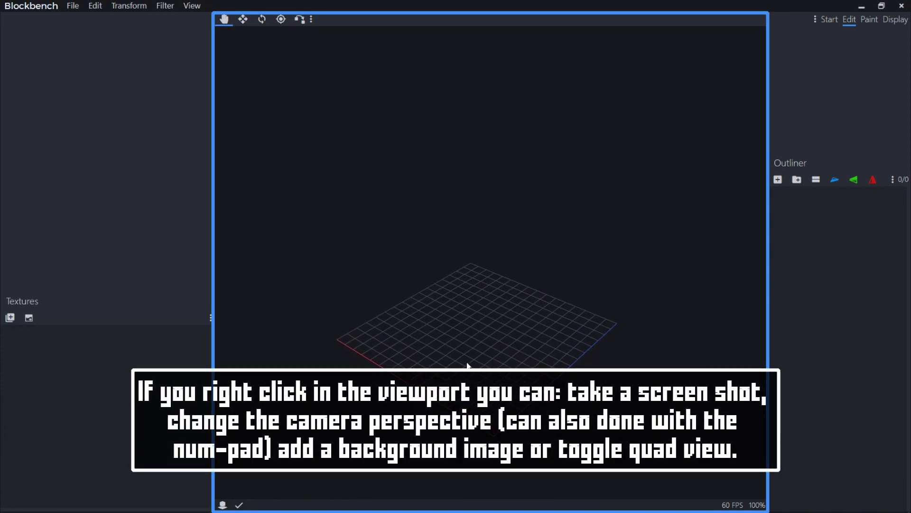
pyautogui.rightClick(469, 273)
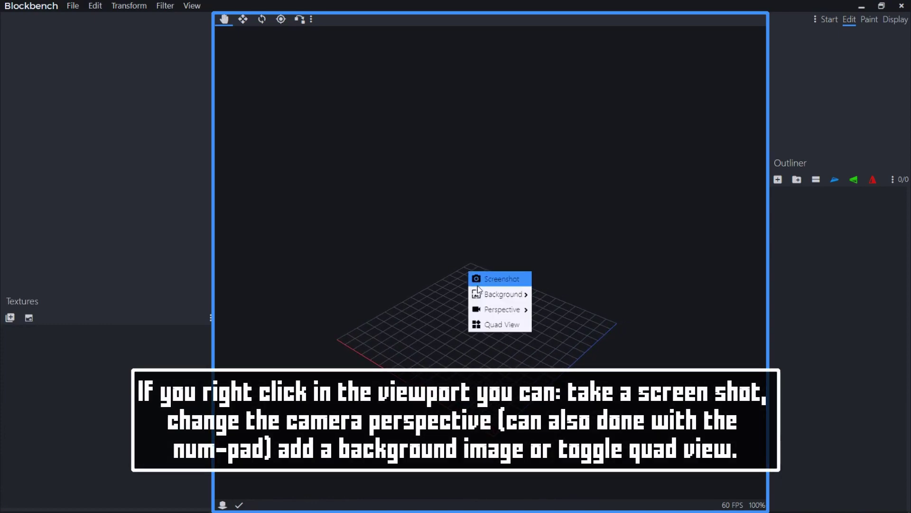
pyautogui.moveTo(481, 295)
pyautogui.moveTo(483, 311)
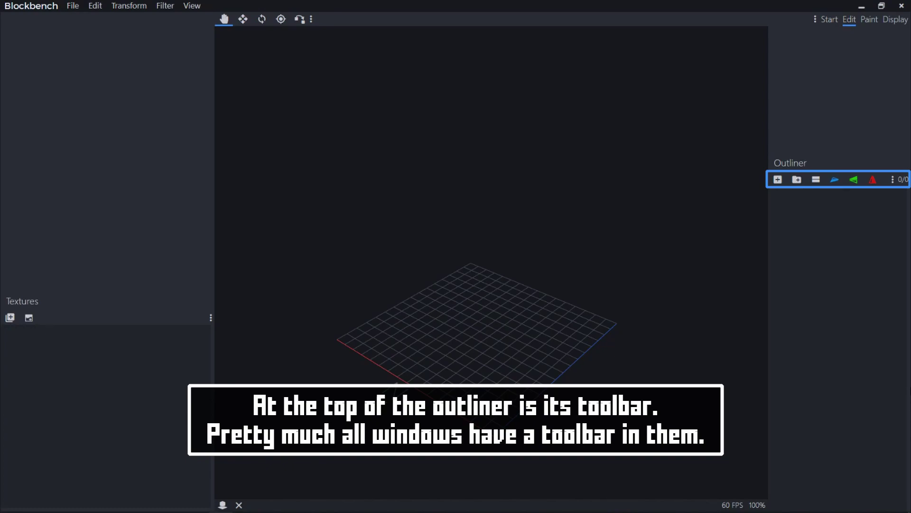
pyautogui.click(893, 180)
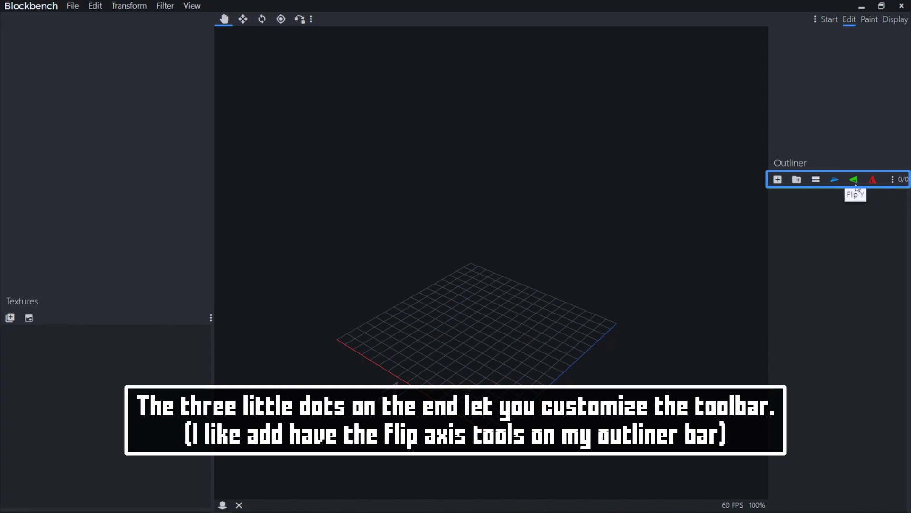
# - Add a cube to the model and place it in a new group
pyautogui.click(777, 181)
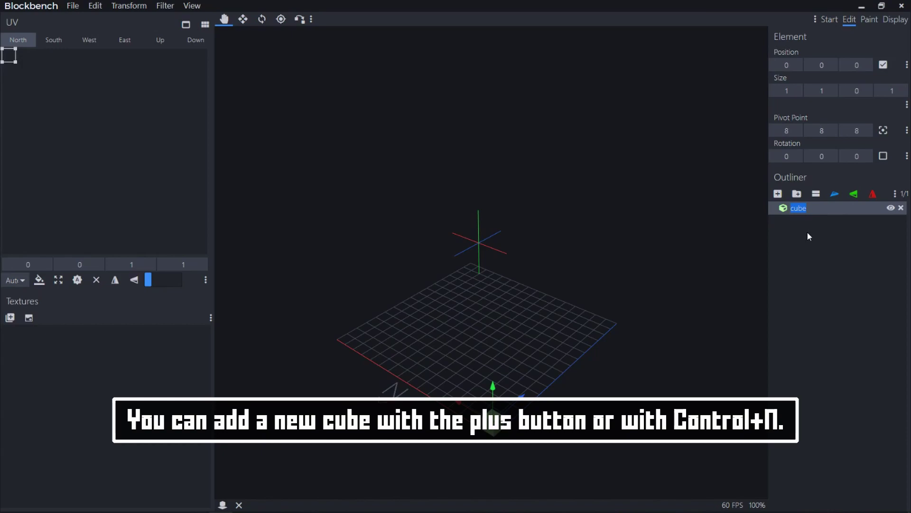
pyautogui.click(794, 195)
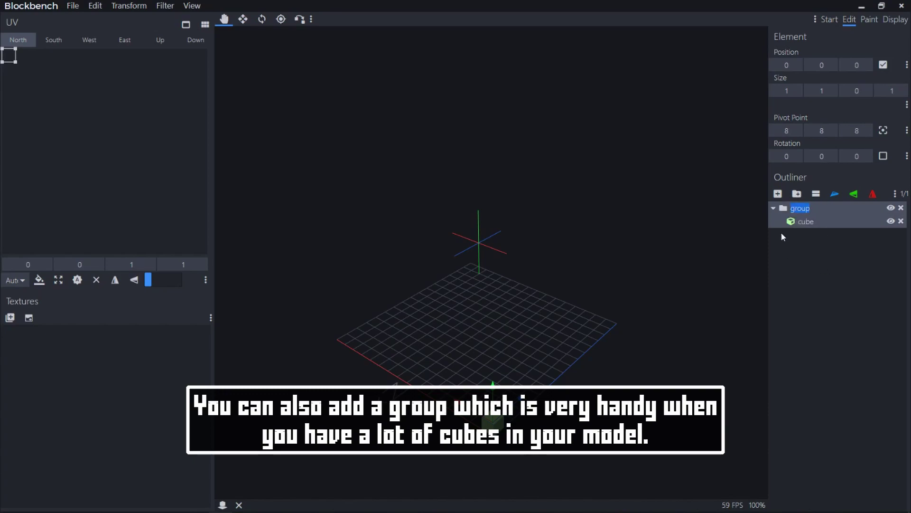
# - Add four more cubes to the group and turn on the additional outliner options for the elements
pyautogui.click(779, 194)
pyautogui.click(778, 195)
pyautogui.click(778, 194)
pyautogui.click(778, 194)
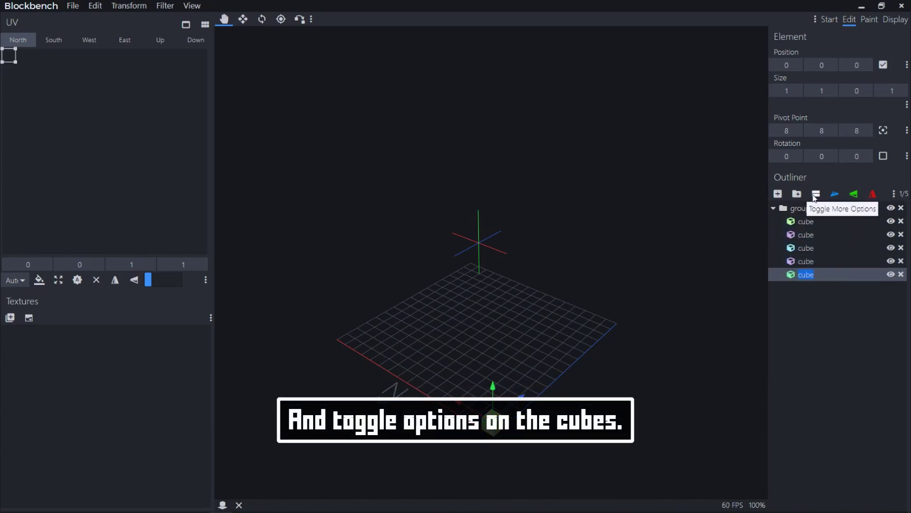
pyautogui.click(815, 195)
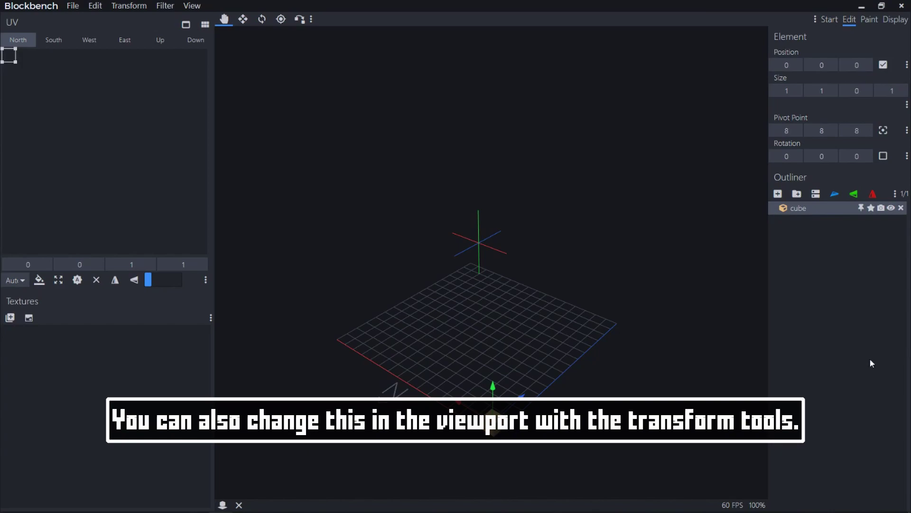
# - Move the cube along the X and Z axes to position 7, 0, 6 with the Move tool
pyautogui.moveTo(531, 437); pyautogui.dragTo(479, 450)
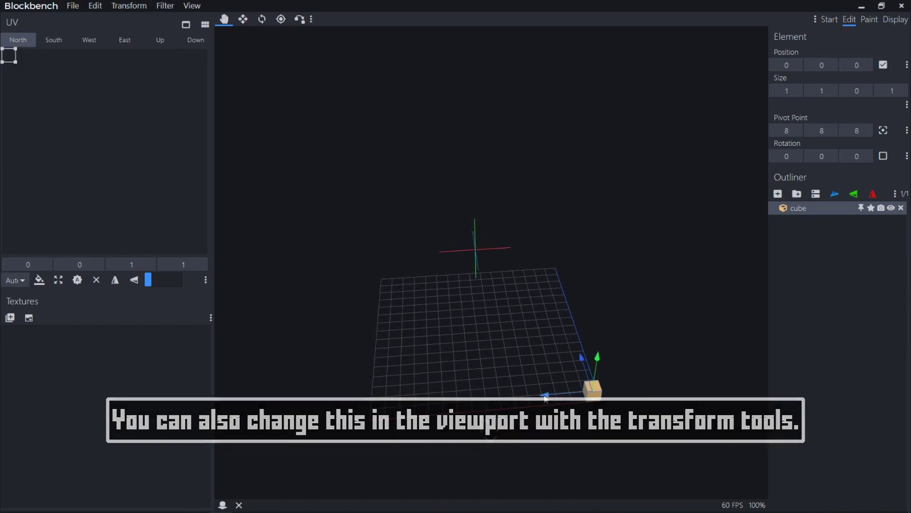
pyautogui.moveTo(518, 395); pyautogui.dragTo(458, 395)
pyautogui.moveTo(378, 401); pyautogui.dragTo(514, 364)
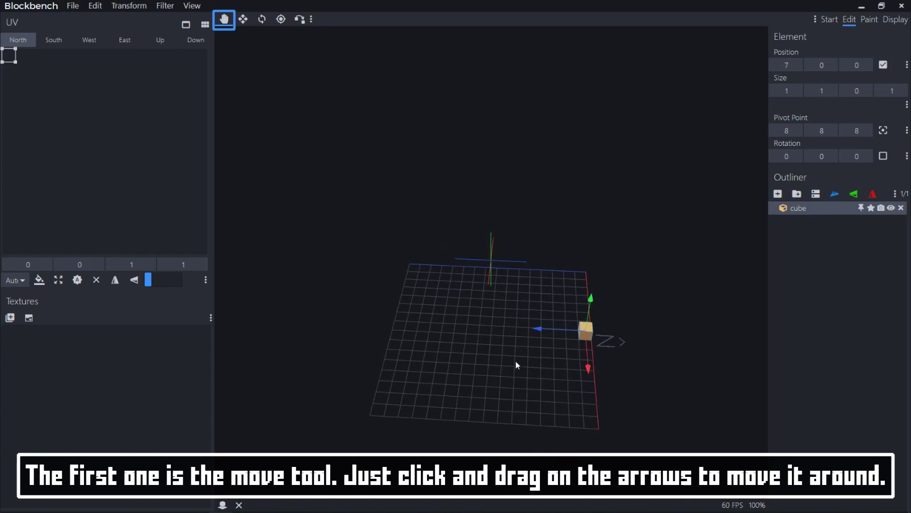
pyautogui.moveTo(539, 332); pyautogui.dragTo(460, 329)
pyautogui.moveTo(511, 299); pyautogui.dragTo(541, 368)
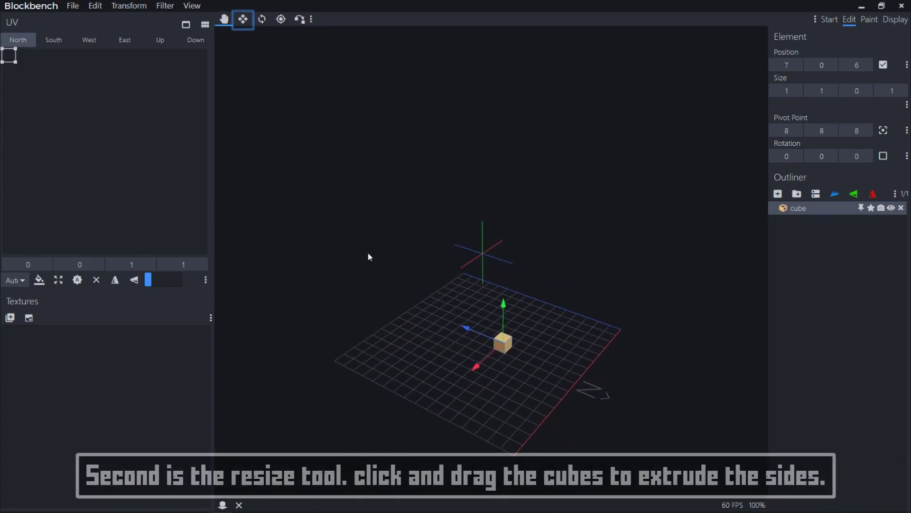
# - Extend the cube's sides with the Resize tool to a size of 4 × 1 × 3
pyautogui.click(244, 20)
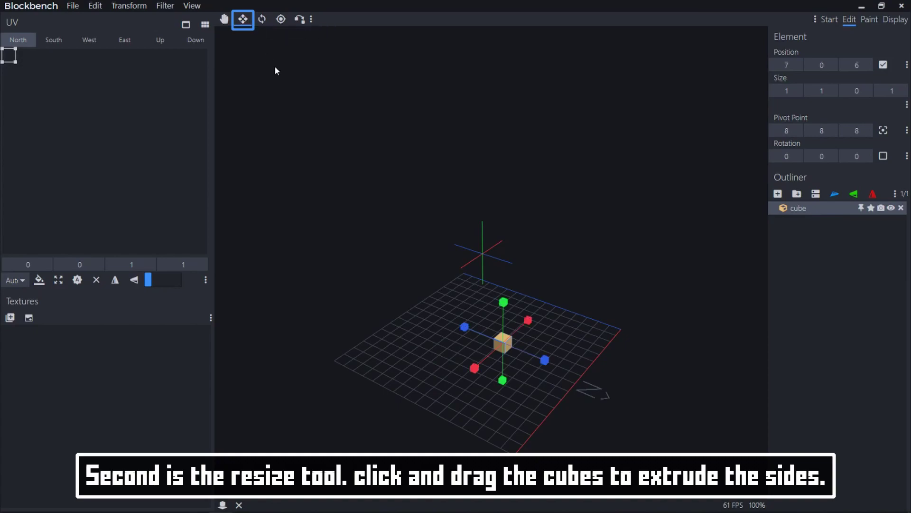
pyautogui.moveTo(477, 371); pyautogui.dragTo(472, 380)
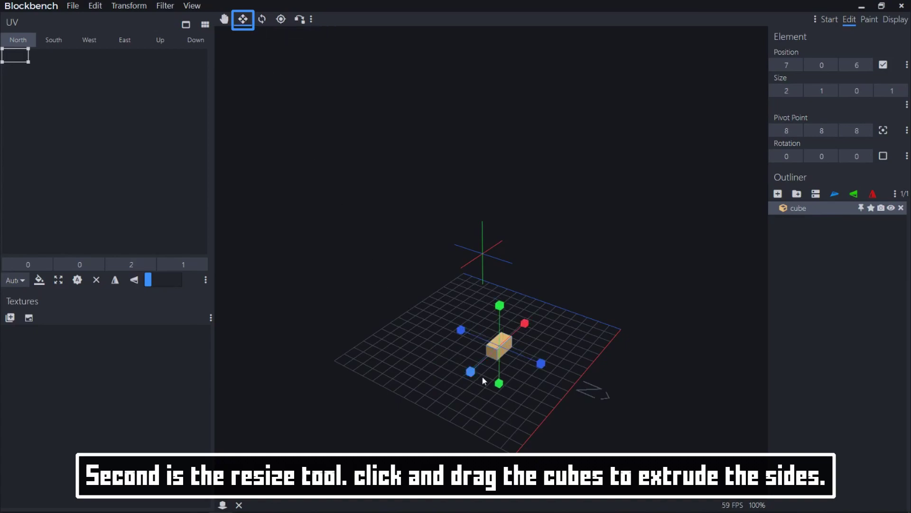
pyautogui.moveTo(548, 363); pyautogui.dragTo(548, 361)
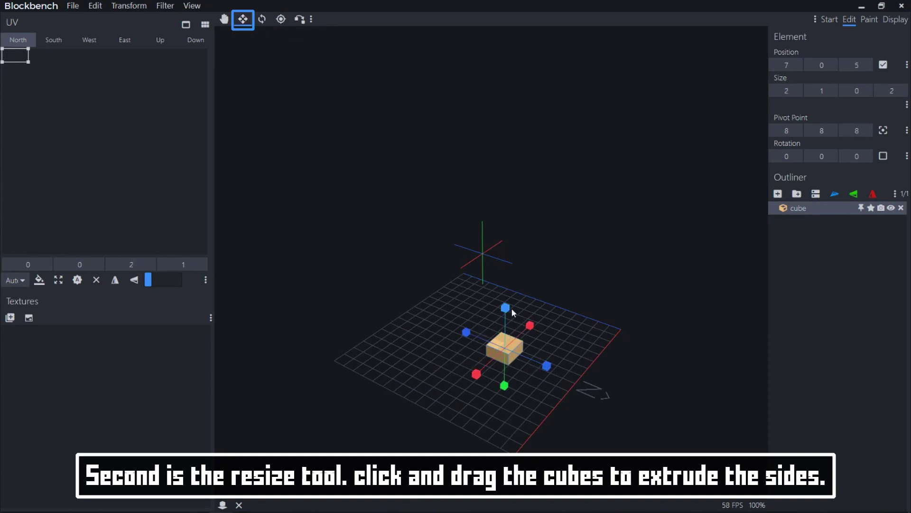
pyautogui.moveTo(512, 308); pyautogui.dragTo(508, 232)
pyautogui.moveTo(547, 331)
pyautogui.mouseDown()
pyautogui.moveTo(612, 359)
pyautogui.moveTo(551, 332)
pyautogui.mouseUp()
pyautogui.moveTo(485, 342); pyautogui.dragTo(466, 359)
pyautogui.moveTo(508, 276); pyautogui.dragTo(503, 355)
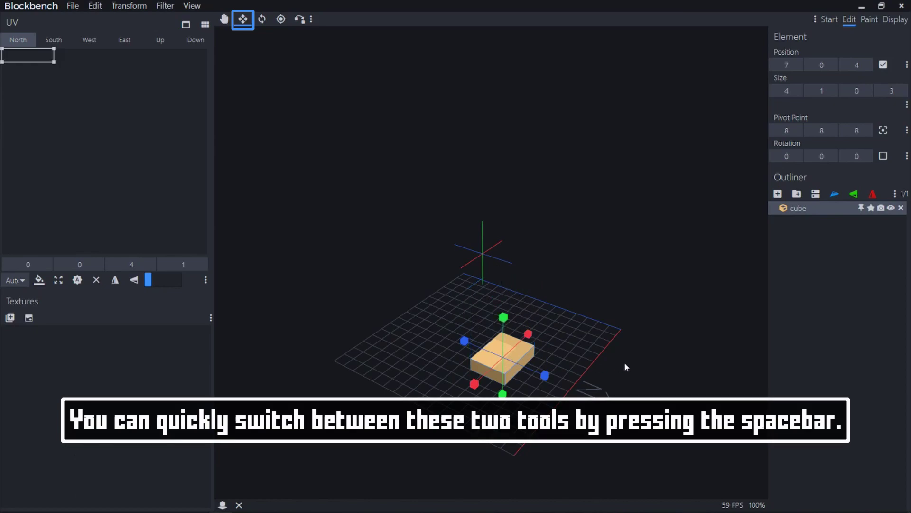
# - Alternate between the Move and Resize tools to place the cube at 6, 7, 1 with a size of 4 × 1 × 4
pyautogui.press('space')
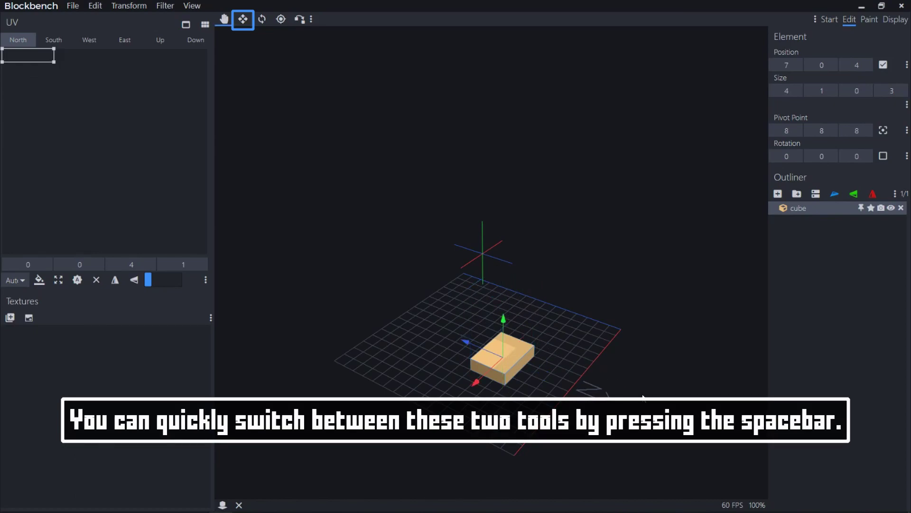
pyautogui.press('space')
pyautogui.press('space')
pyautogui.press('space')
pyautogui.press('space')
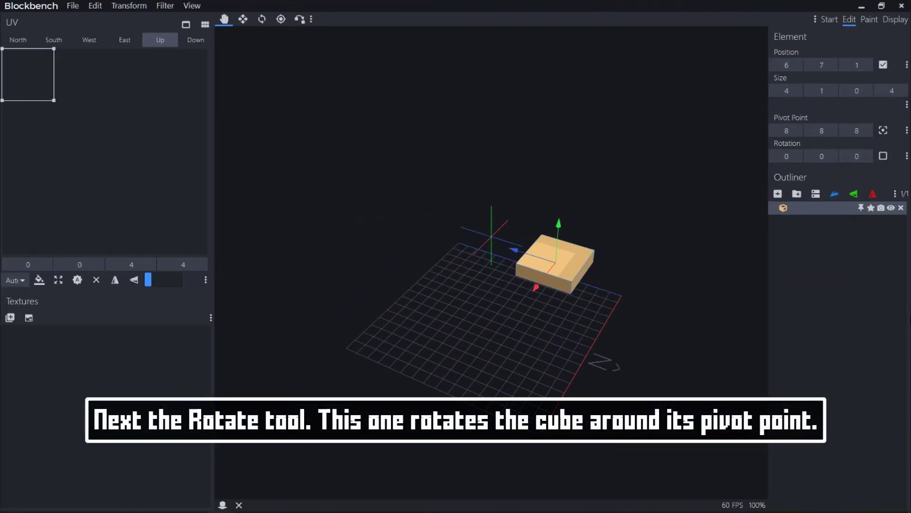
# - Try rotating the cube around its default pivot point on two axes with the Rotate tool
pyautogui.press('r')
pyautogui.click(261, 21)
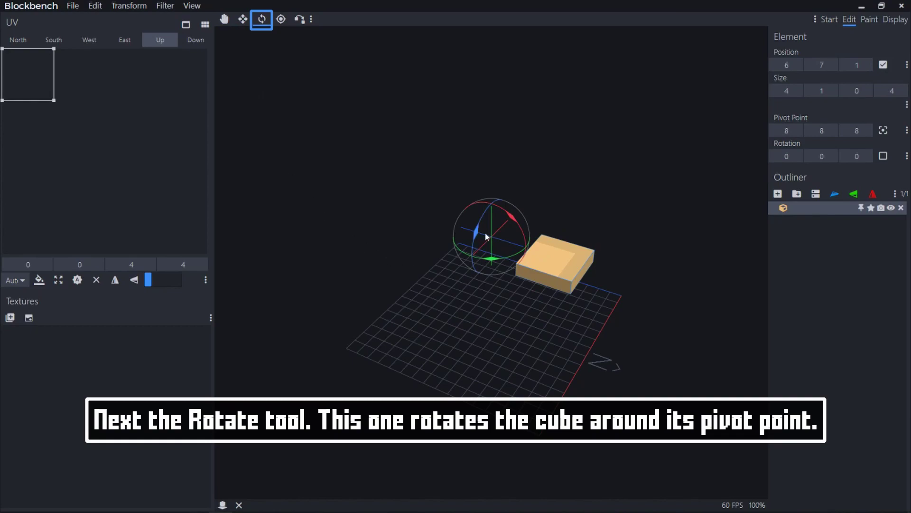
pyautogui.moveTo(514, 216)
pyautogui.mouseDown()
pyautogui.moveTo(479, 192)
pyautogui.moveTo(513, 242)
pyautogui.moveTo(511, 220)
pyautogui.mouseUp()
pyautogui.moveTo(492, 262); pyautogui.dragTo(506, 257)
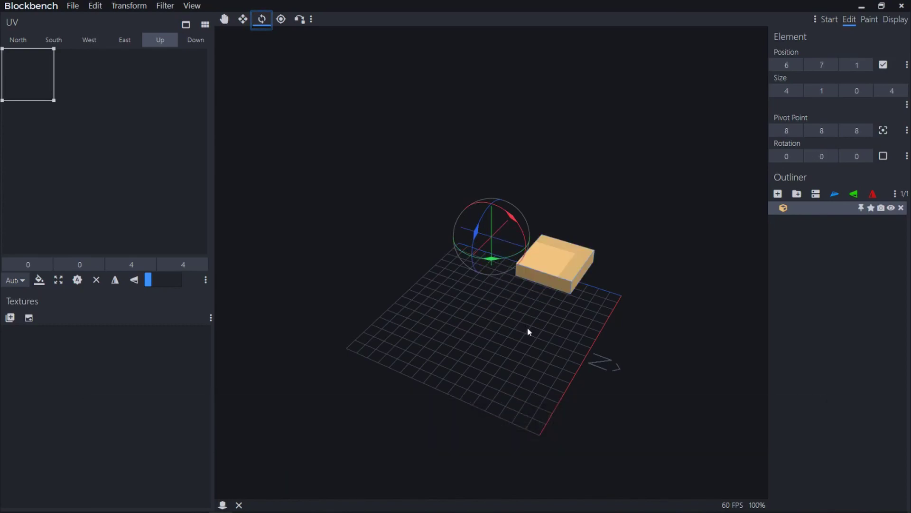
# - Move the cube's pivot point to Z 5 with the Pivot tool and try rotating the cube around it
pyautogui.press('p')
pyautogui.moveTo(568, 373); pyautogui.dragTo(586, 377)
pyautogui.press('p')
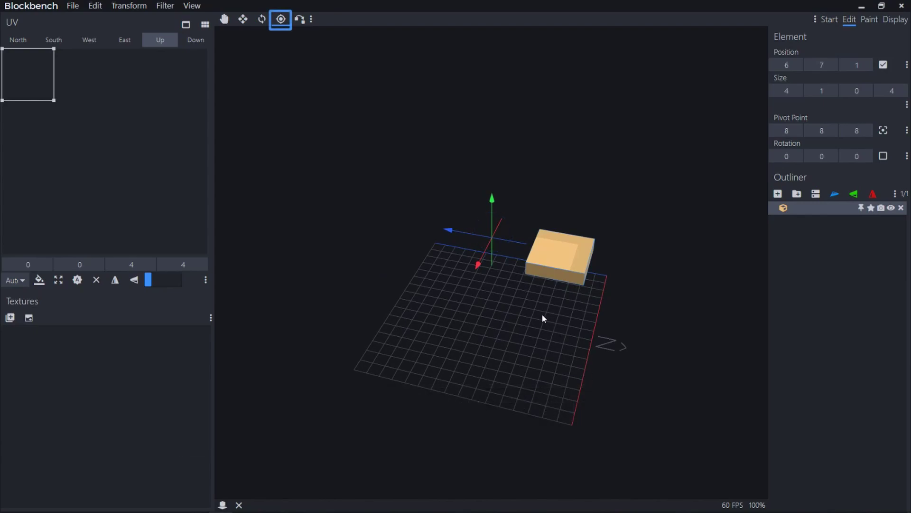
pyautogui.moveTo(450, 233); pyautogui.dragTo(488, 244)
pyautogui.press('r')
pyautogui.moveTo(553, 223)
pyautogui.mouseDown()
pyautogui.moveTo(533, 213)
pyautogui.moveTo(559, 233)
pyautogui.moveTo(544, 218)
pyautogui.mouseUp()
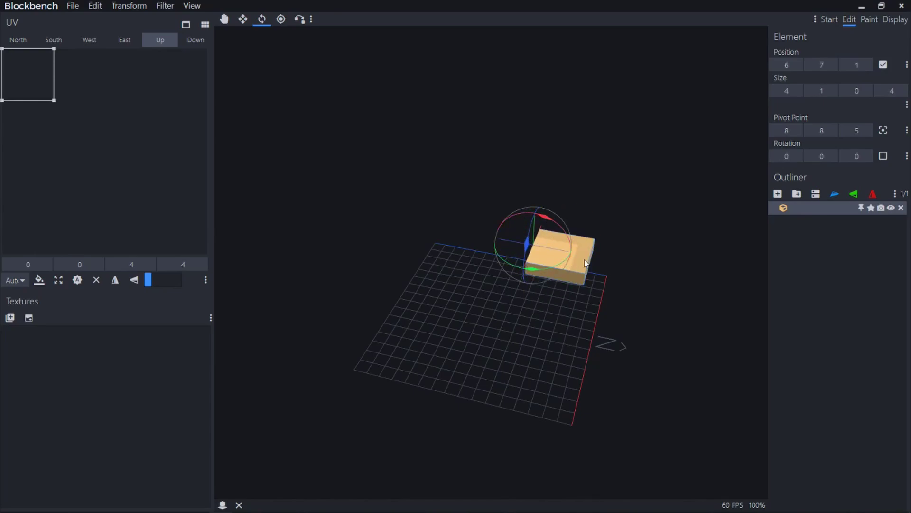
# - Center the cube's pivot point on its geometry and rotate the cube around it on two axes
pyautogui.click(884, 130)
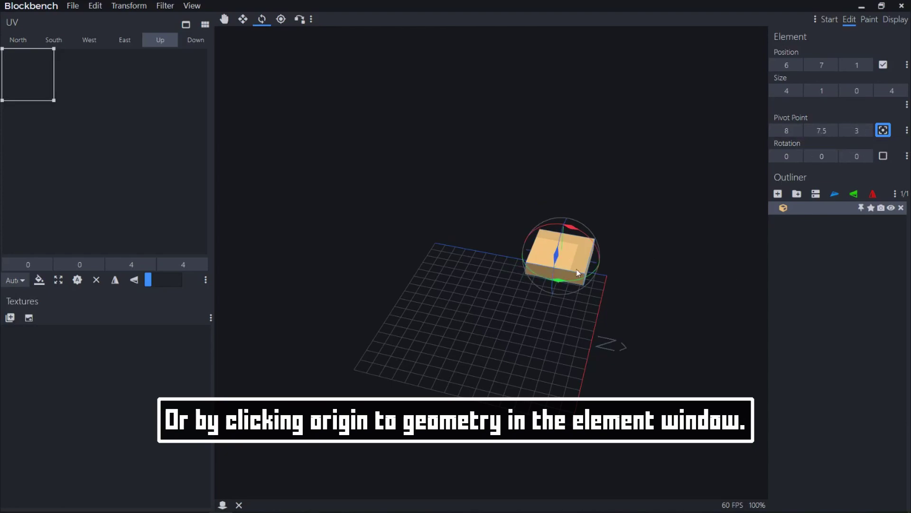
pyautogui.moveTo(572, 228)
pyautogui.mouseDown()
pyautogui.moveTo(559, 218)
pyautogui.moveTo(611, 250)
pyautogui.moveTo(588, 227)
pyautogui.mouseUp()
pyautogui.moveTo(560, 282); pyautogui.dragTo(420, 225)
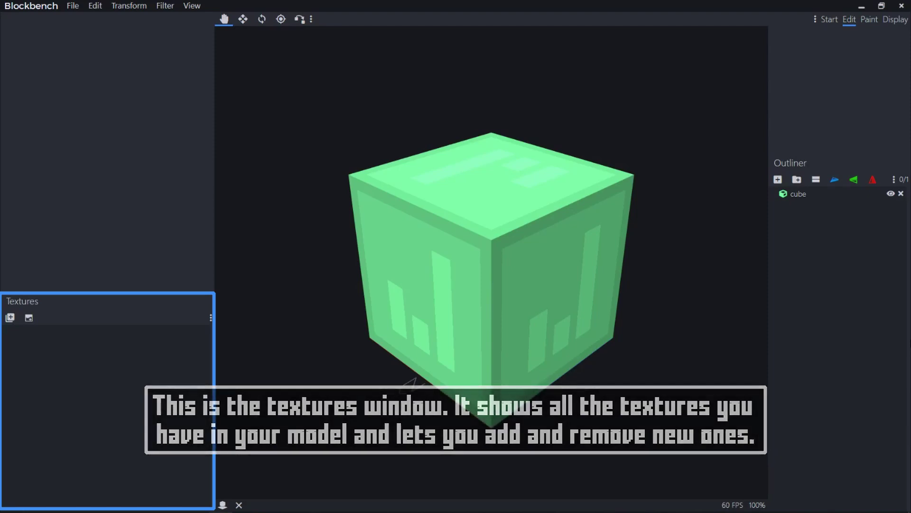
# - Import the smithing_table_bottom, smithing_table_front, smithing_table_side and smithing_table_top textures from the Desktop folder
pyautogui.click(10, 317)
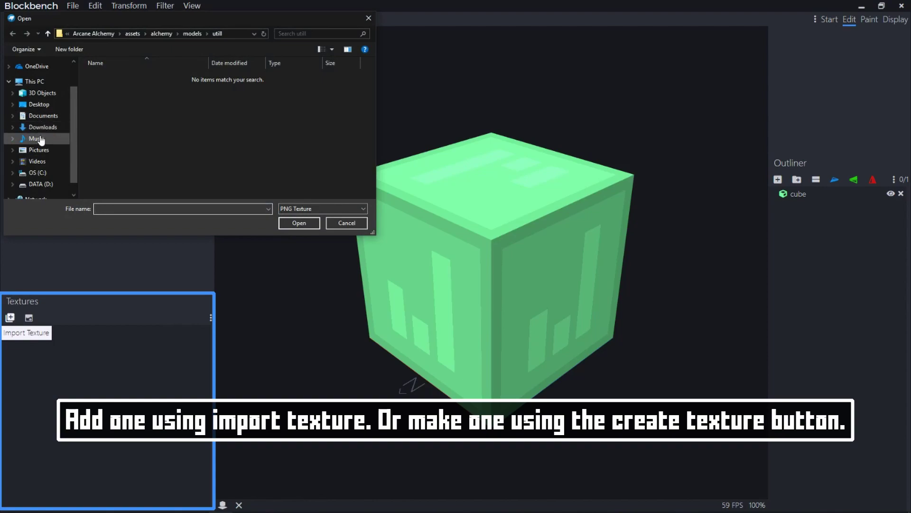
pyautogui.click(39, 105)
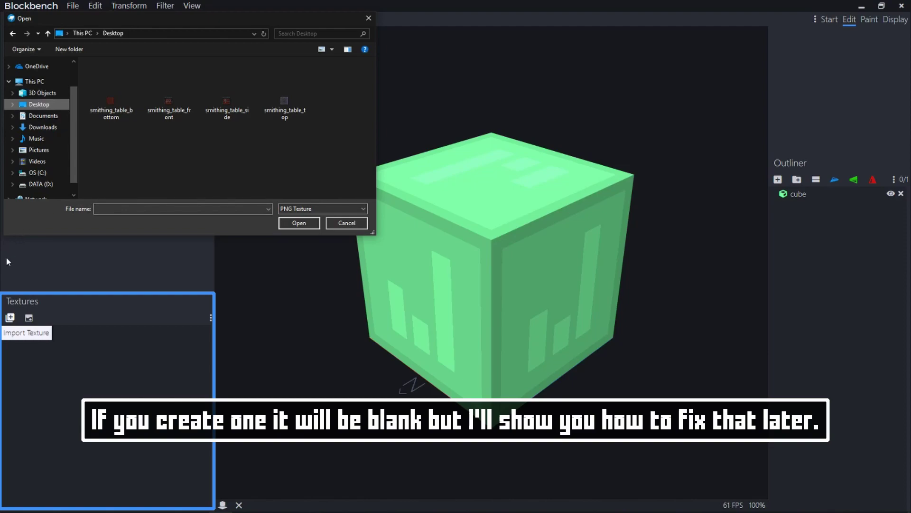
pyautogui.moveTo(120, 155); pyautogui.dragTo(288, 124)
pyautogui.click(288, 228)
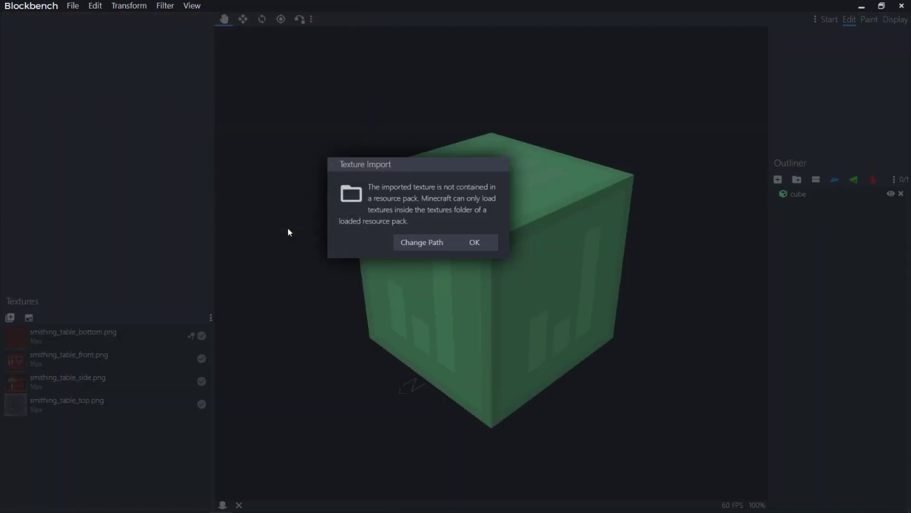
pyautogui.click(399, 241)
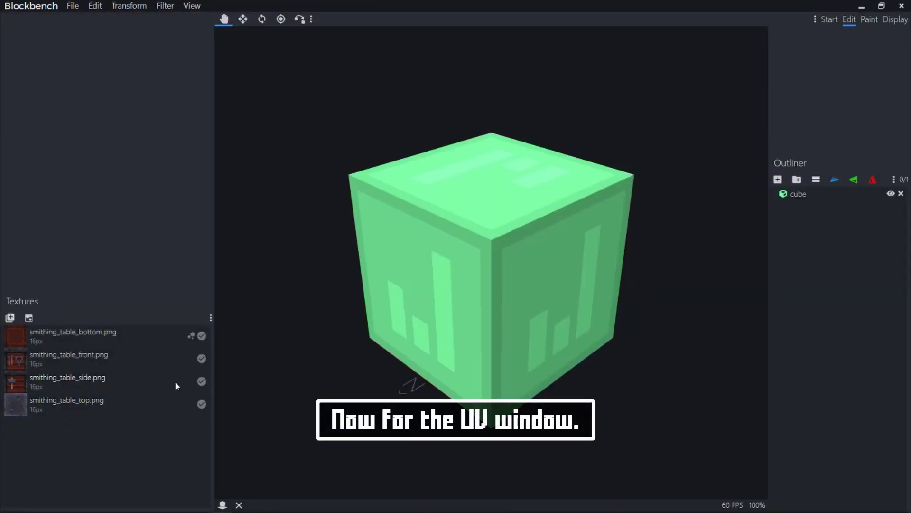
# - Apply smithing_table_top.png to the cube's upper face and smithing_table_front.png to its north face
pyautogui.click(553, 270)
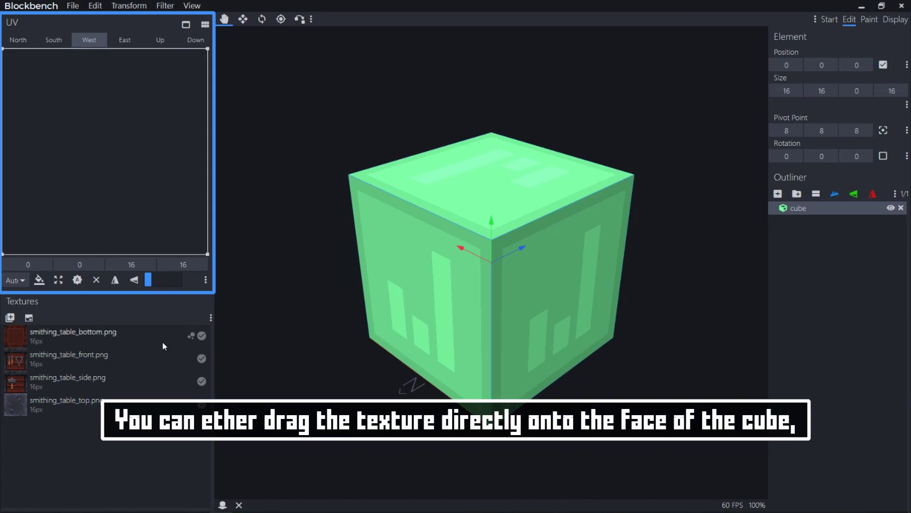
pyautogui.moveTo(14, 412); pyautogui.dragTo(476, 179)
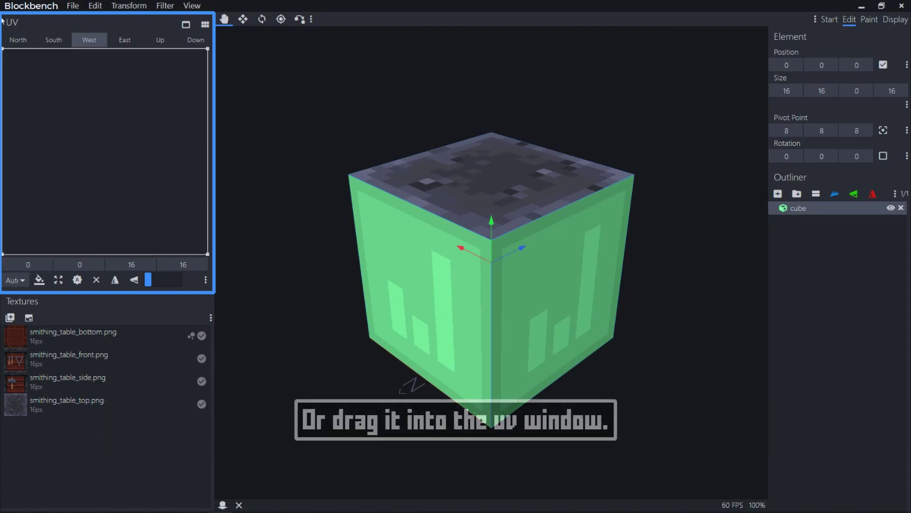
pyautogui.click(18, 40)
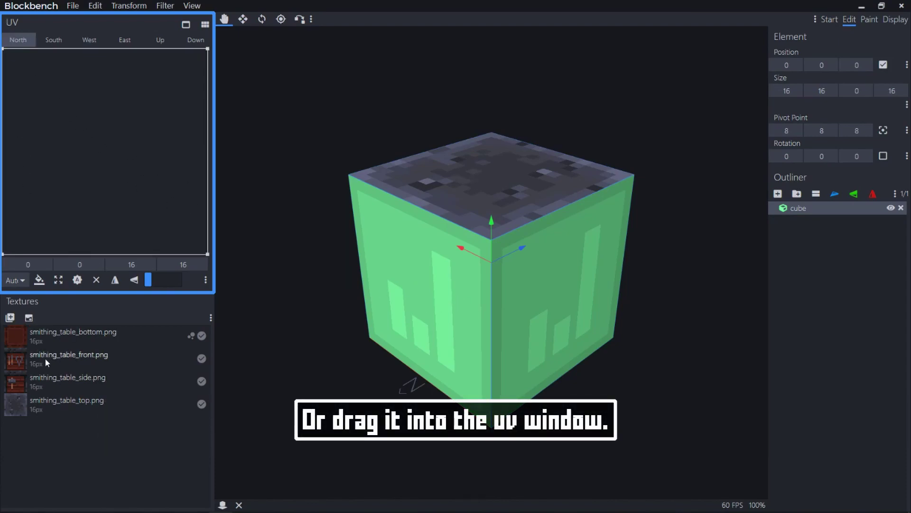
pyautogui.moveTo(42, 358); pyautogui.dragTo(74, 152)
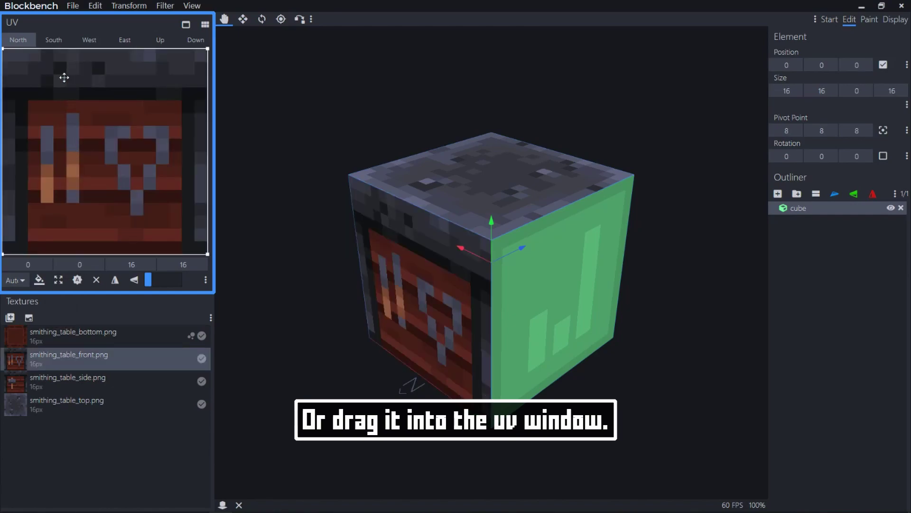
# - Apply smithing_table_side.png to the cube's south and east faces and smithing_table_front.png to its west face
pyautogui.click(53, 41)
pyautogui.moveTo(43, 380); pyautogui.dragTo(69, 224)
pyautogui.click(90, 40)
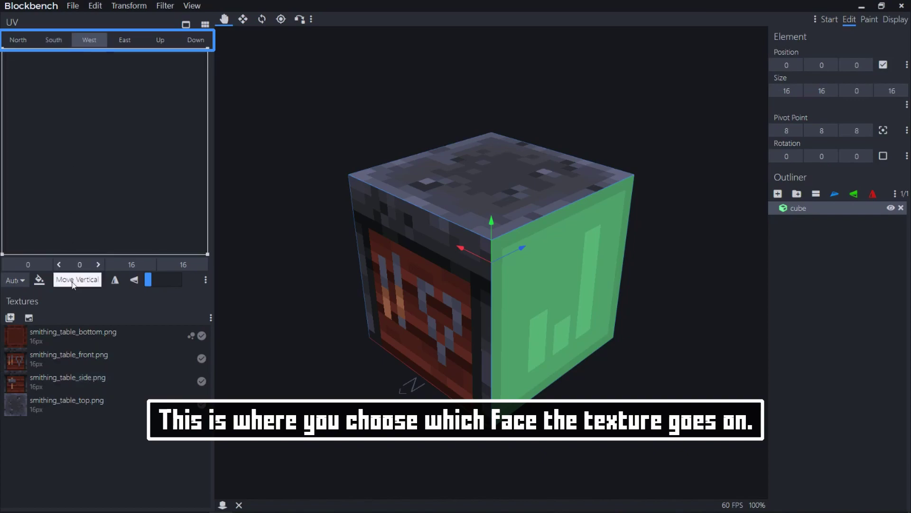
pyautogui.moveTo(54, 357); pyautogui.dragTo(132, 78)
pyautogui.click(124, 40)
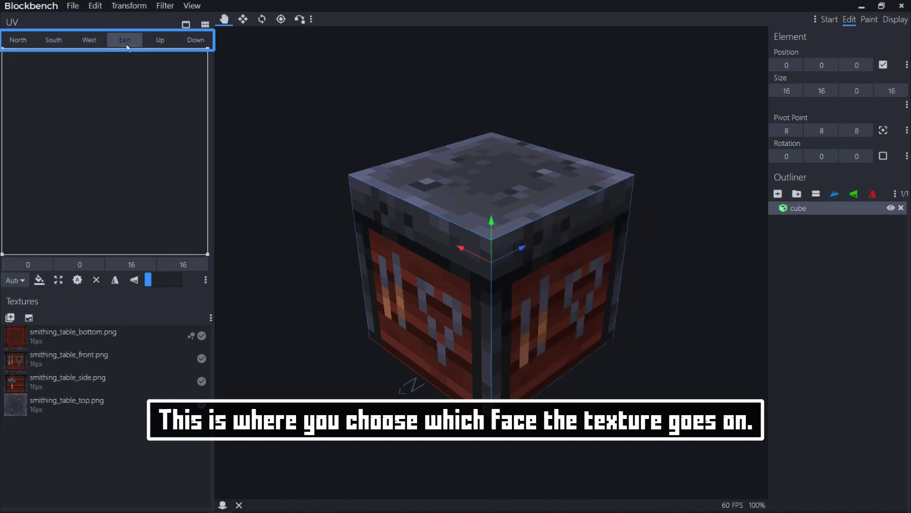
pyautogui.moveTo(46, 383); pyautogui.dragTo(98, 159)
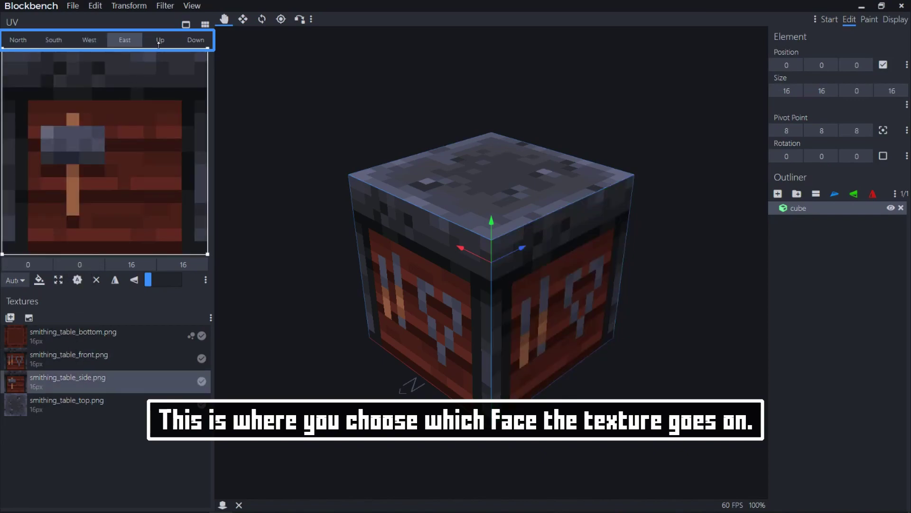
# - Apply smithing_table_bottom.png to the cube's down face
pyautogui.click(172, 41)
pyautogui.click(193, 37)
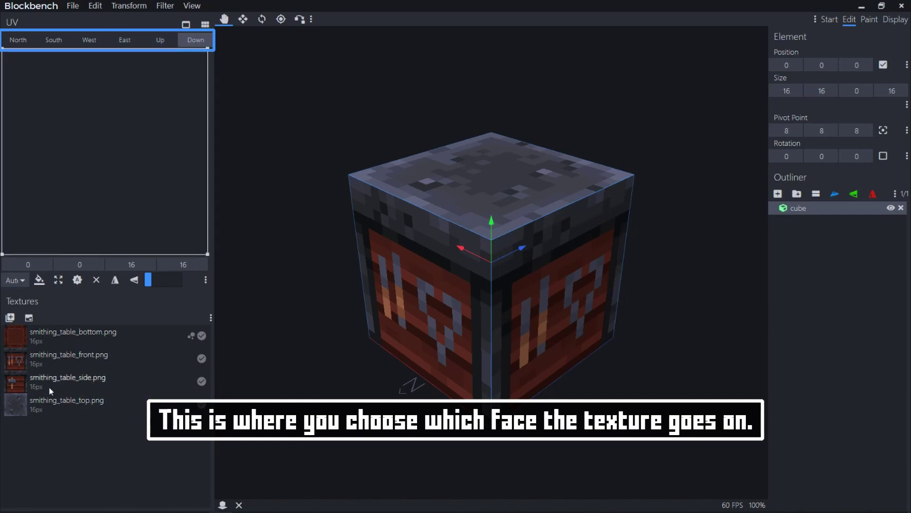
pyautogui.moveTo(59, 338); pyautogui.dragTo(95, 185)
# - Try resizing the UV area of the cube's up face, apply Auto UV, and move the area back to the texture's origin
pyautogui.click(160, 40)
pyautogui.moveTo(208, 254); pyautogui.dragTo(110, 168)
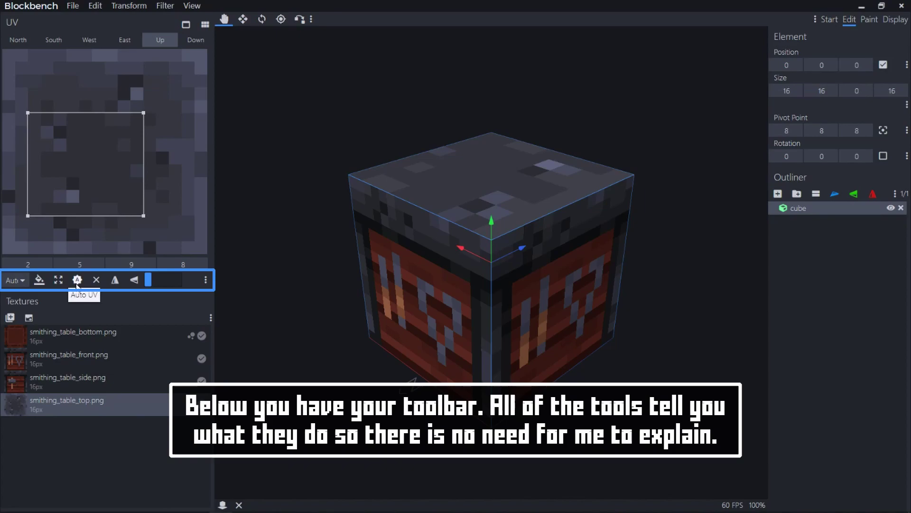
pyautogui.click(77, 280)
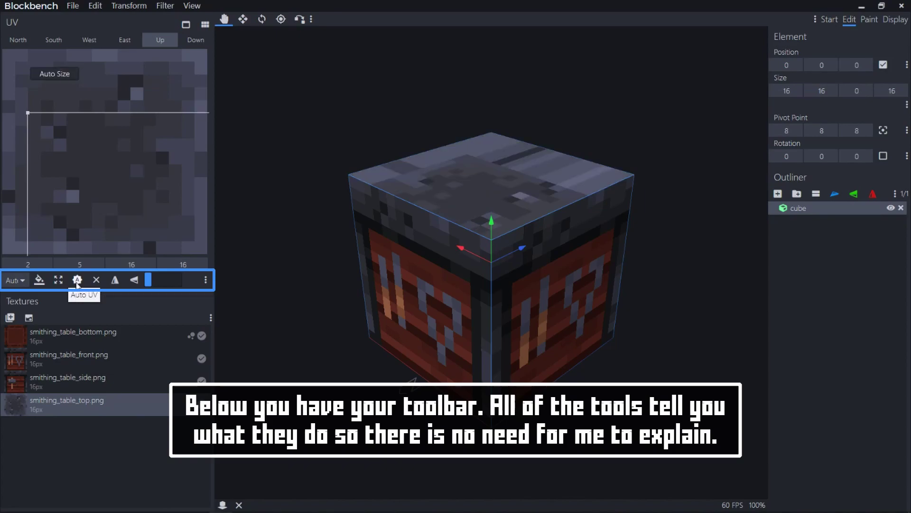
pyautogui.moveTo(90, 216); pyautogui.dragTo(65, 150)
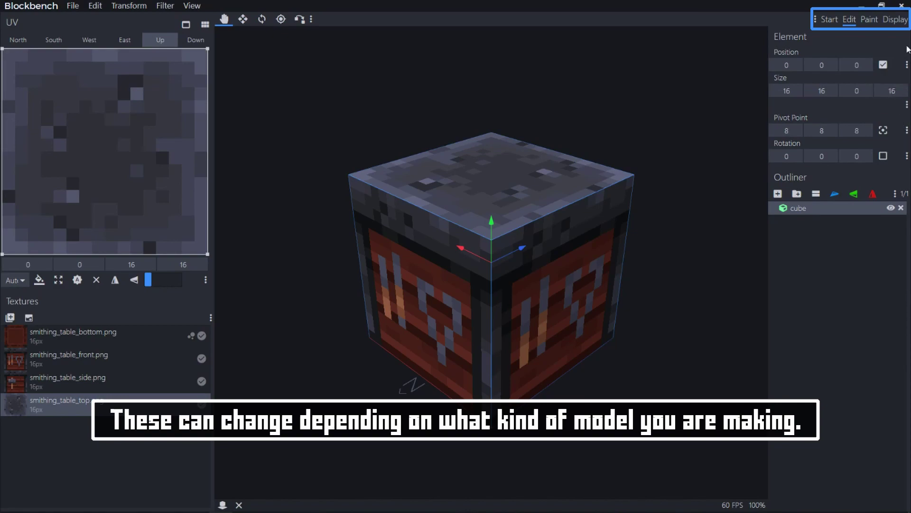
# - Switch to Paint mode, deselect the cube, and pick the grey-violet paint color #6e6d81
pyautogui.click(868, 20)
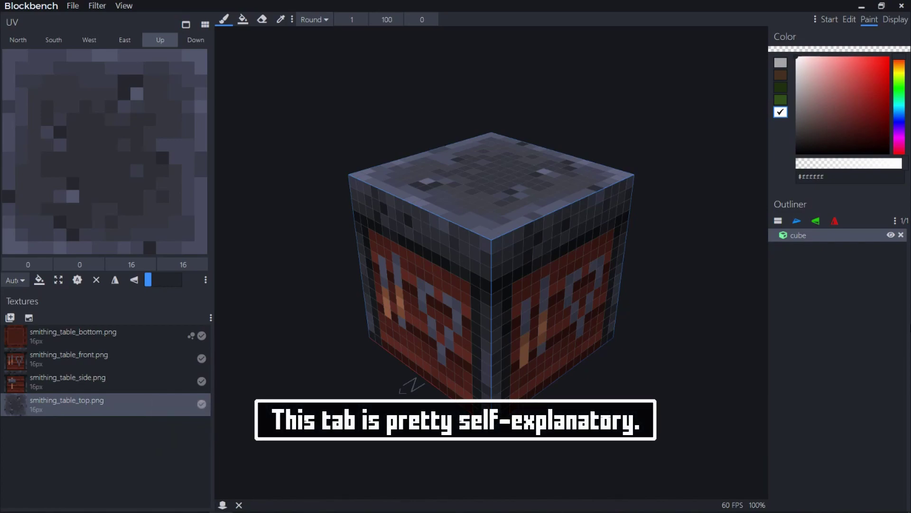
pyautogui.press('Escape')
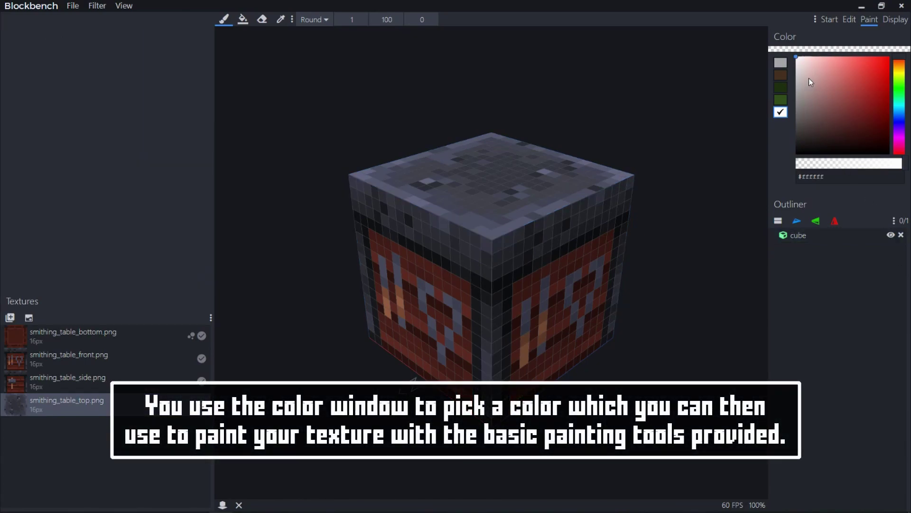
pyautogui.click(803, 97)
pyautogui.click(899, 123)
pyautogui.click(810, 105)
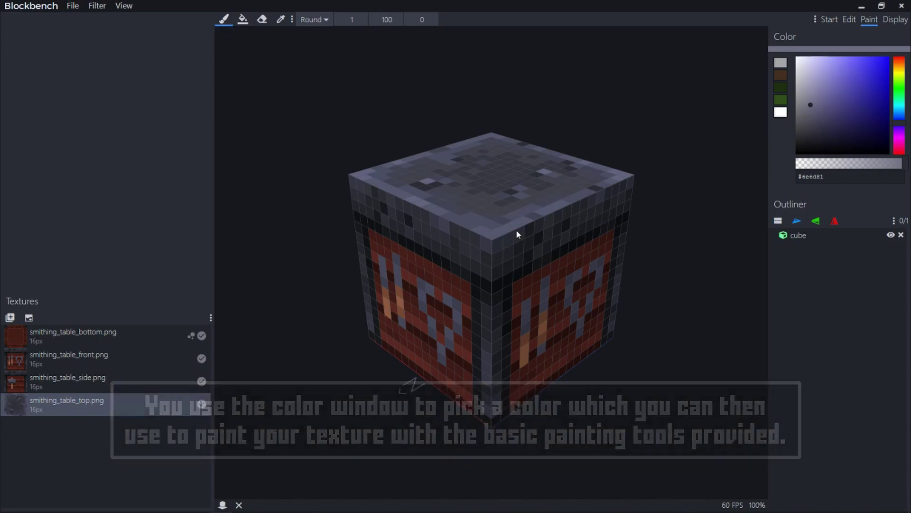
# - Try painting brush strokes directly on the cube and on its up-face texture in the UV editor, undoing each attempt
pyautogui.moveTo(488, 212)
pyautogui.mouseDown()
pyautogui.moveTo(500, 201)
pyautogui.moveTo(511, 236)
pyautogui.moveTo(489, 241)
pyautogui.mouseUp()
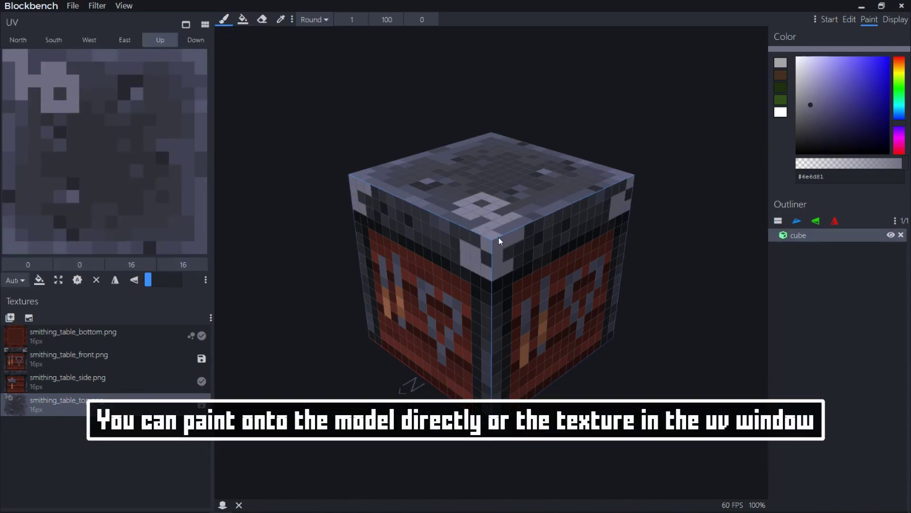
pyautogui.hotkey('ctrl', 'z')
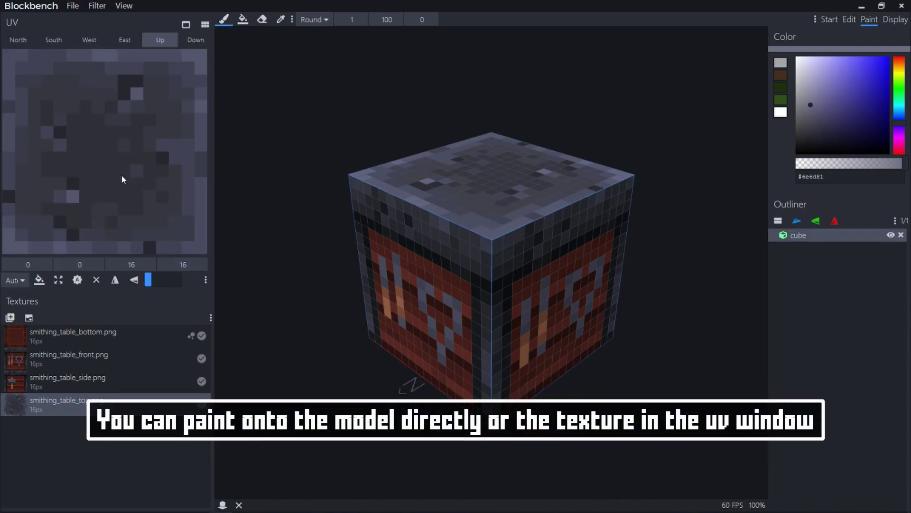
pyautogui.moveTo(108, 136)
pyautogui.mouseDown()
pyautogui.moveTo(79, 148)
pyautogui.moveTo(118, 135)
pyautogui.moveTo(65, 166)
pyautogui.moveTo(141, 140)
pyautogui.moveTo(77, 179)
pyautogui.moveTo(79, 130)
pyautogui.mouseUp()
pyautogui.hotkey('ctrl', 'z')
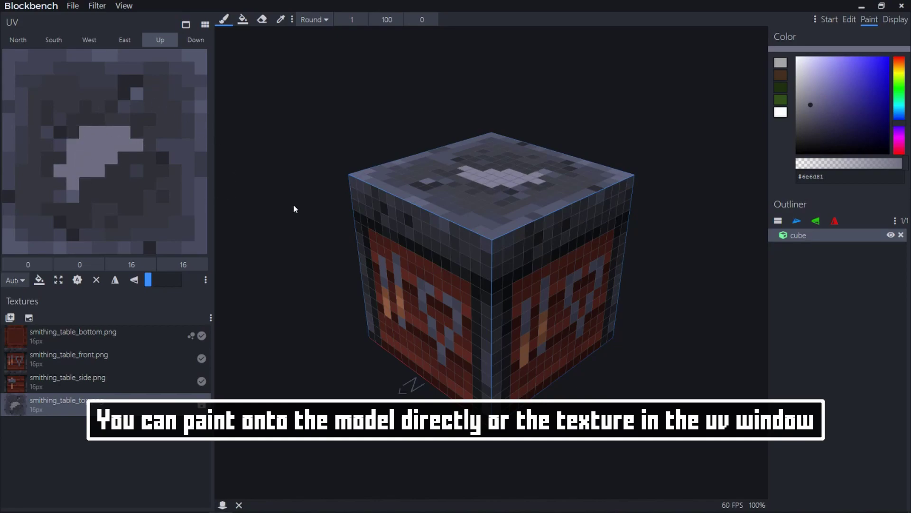
pyautogui.hotkey('ctrl', 'z')
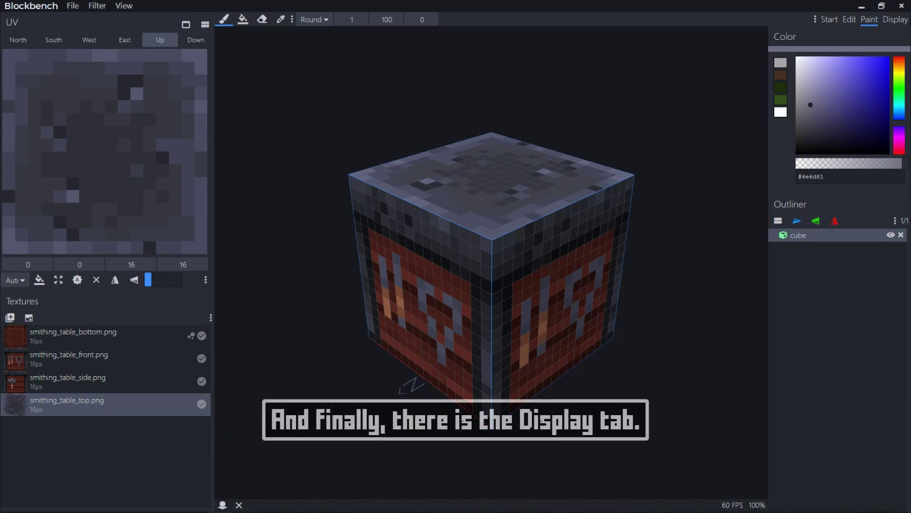
# - Switch to Display mode and rotate the held block 40 degrees on the X axis
pyautogui.click(887, 22)
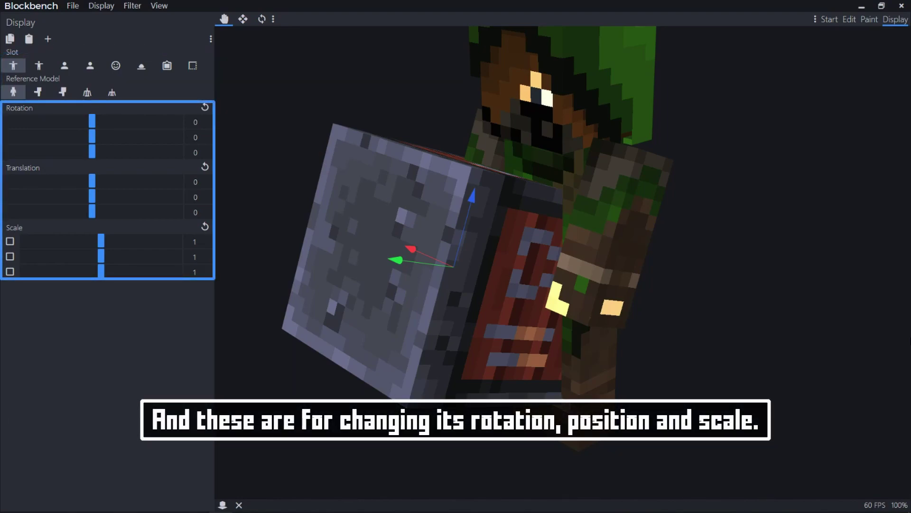
pyautogui.click(261, 20)
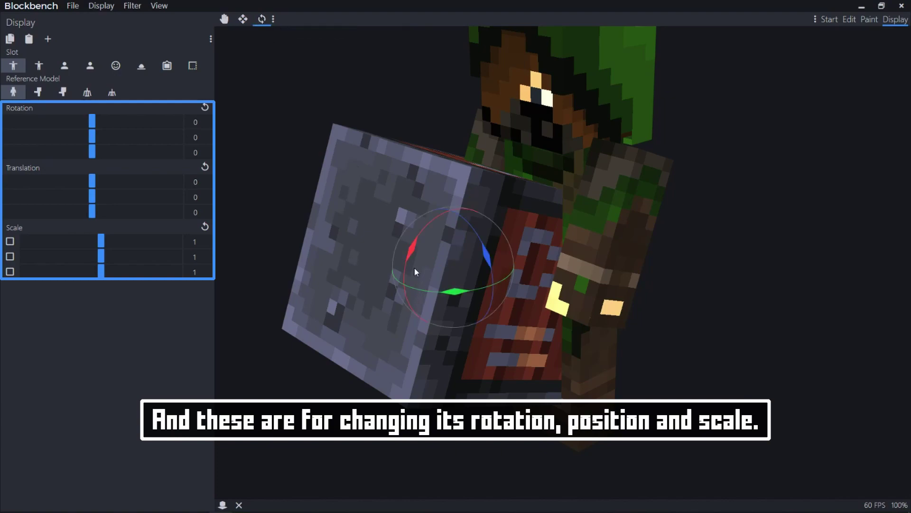
pyautogui.moveTo(409, 249); pyautogui.dragTo(433, 206)
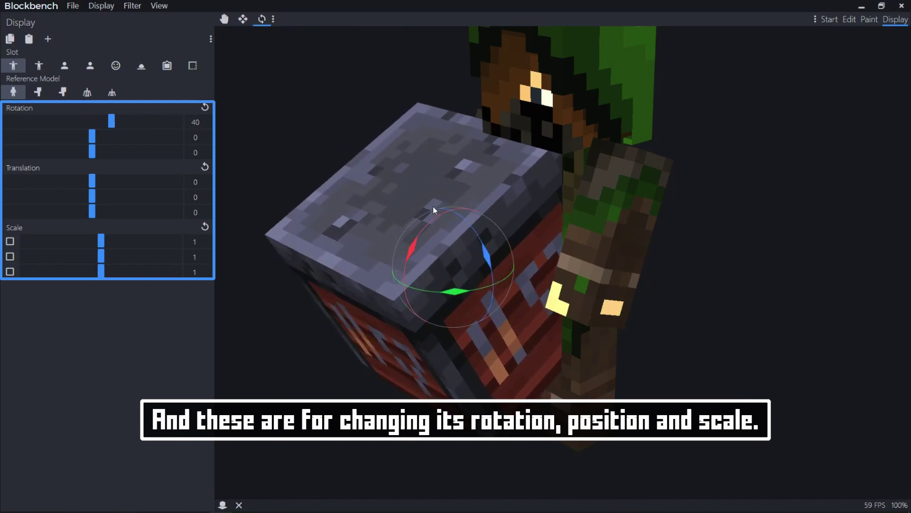
# - Scale the held block down along all three axes to about 0.70, 0.56 and 0.57
pyautogui.click(242, 19)
pyautogui.moveTo(498, 292); pyautogui.dragTo(477, 282)
pyautogui.moveTo(503, 224); pyautogui.dragTo(472, 253)
pyautogui.moveTo(429, 219); pyautogui.dragTo(441, 269)
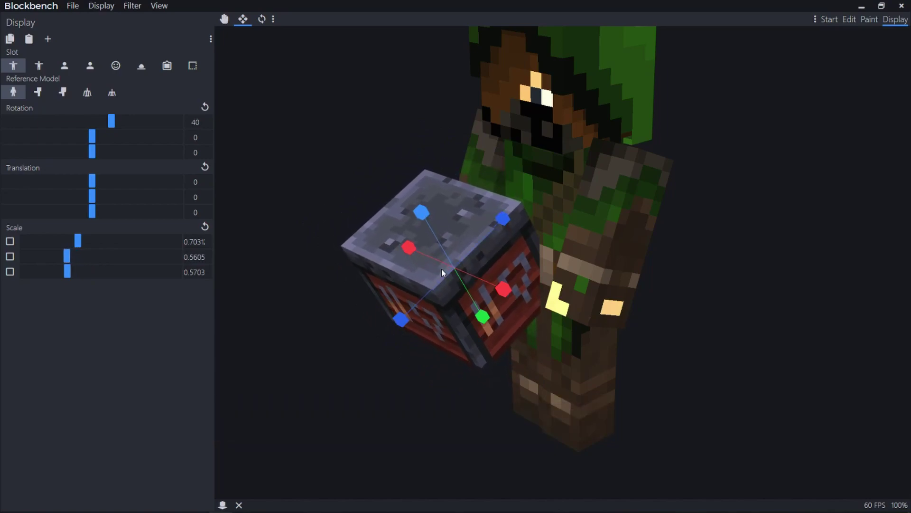
# - Move the held block to a Z translation of -0.75
pyautogui.press('v')
pyautogui.moveTo(473, 198); pyautogui.dragTo(446, 257)
pyautogui.moveTo(356, 363); pyautogui.dragTo(496, 350)
# - Reset the held block's scale, translation and rotation to their defaults
pyautogui.click(205, 226)
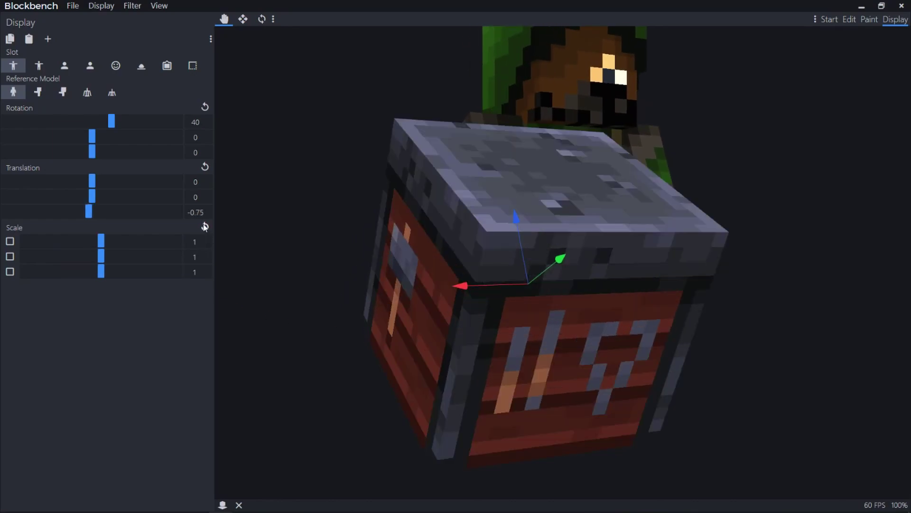
pyautogui.click(205, 165)
pyautogui.click(204, 107)
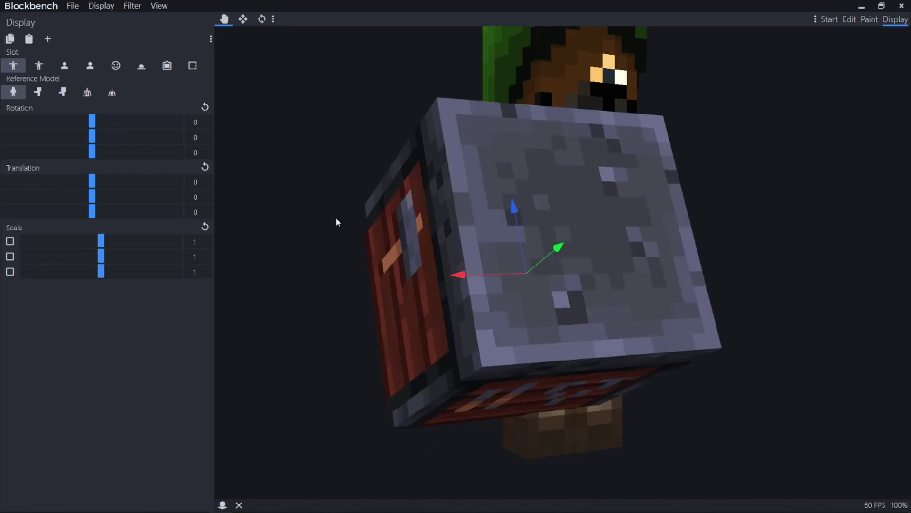
# - Apply the Default Block display preset to the held block and inspect it on the player model
pyautogui.scroll(-3, 388, 265)
pyautogui.moveTo(376, 284); pyautogui.dragTo(363, 321)
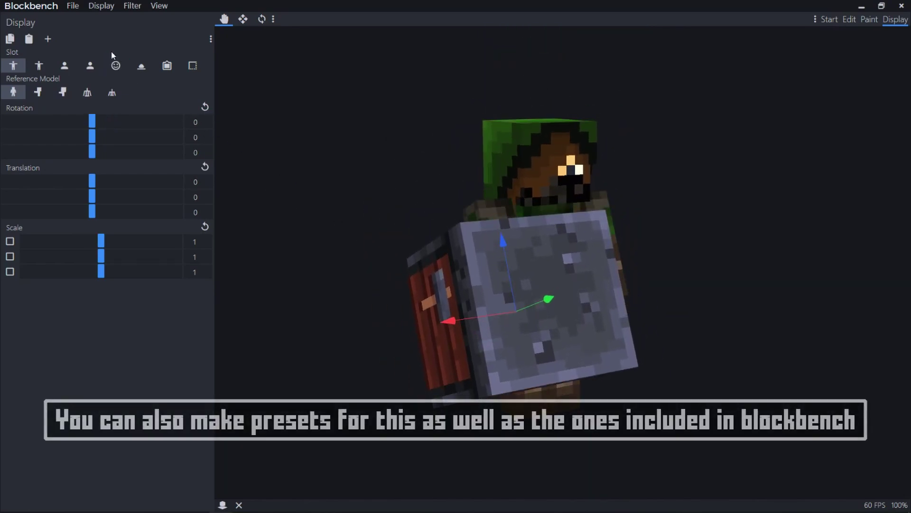
pyautogui.click(104, 7)
pyautogui.moveTo(152, 67)
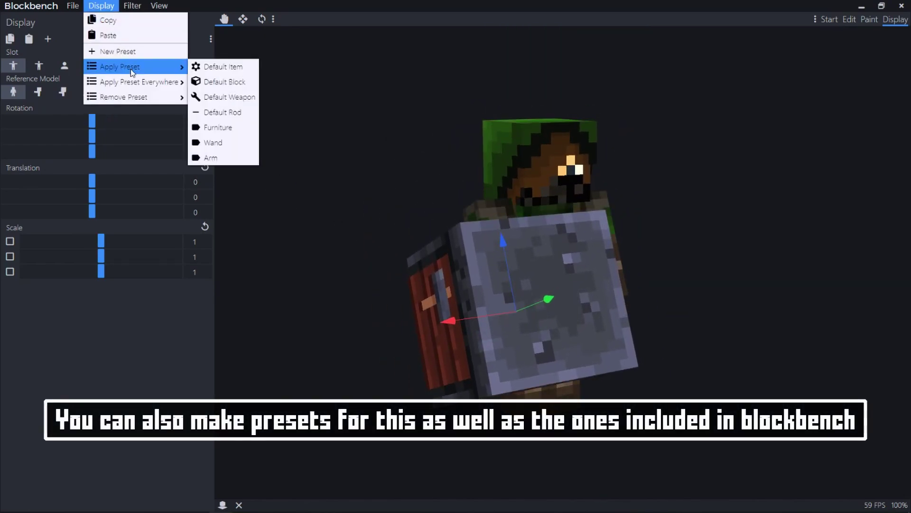
pyautogui.click(234, 84)
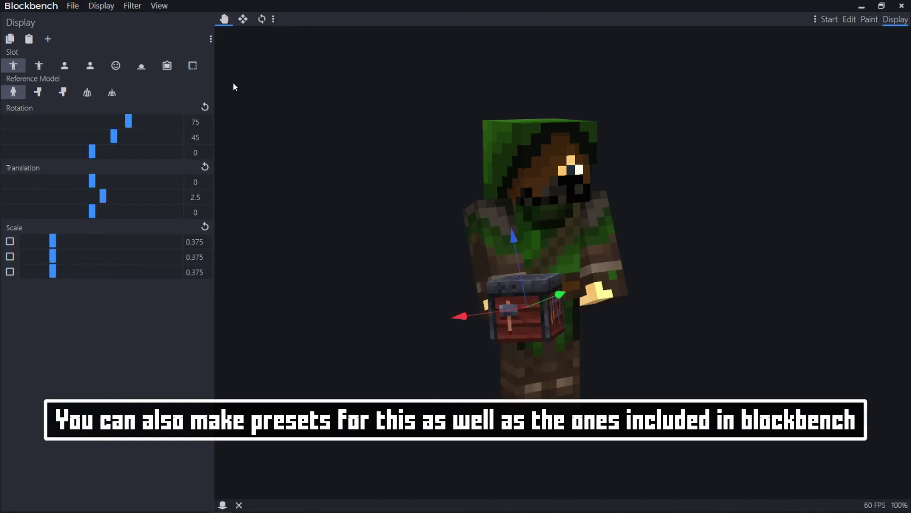
pyautogui.moveTo(351, 322); pyautogui.dragTo(249, 329)
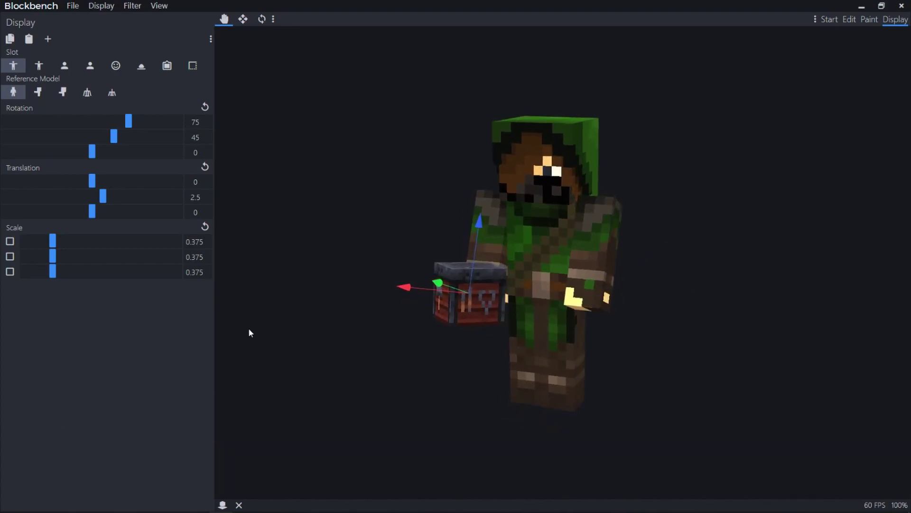
pyautogui.moveTo(377, 403); pyautogui.dragTo(416, 402)
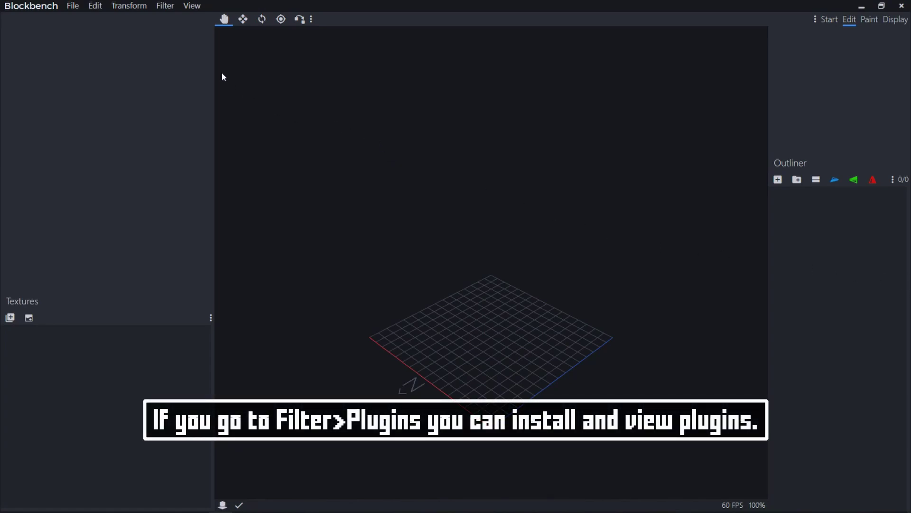
# - Examine the lists of installed and available plugins in the plugin manager, then close it
pyautogui.click(165, 6)
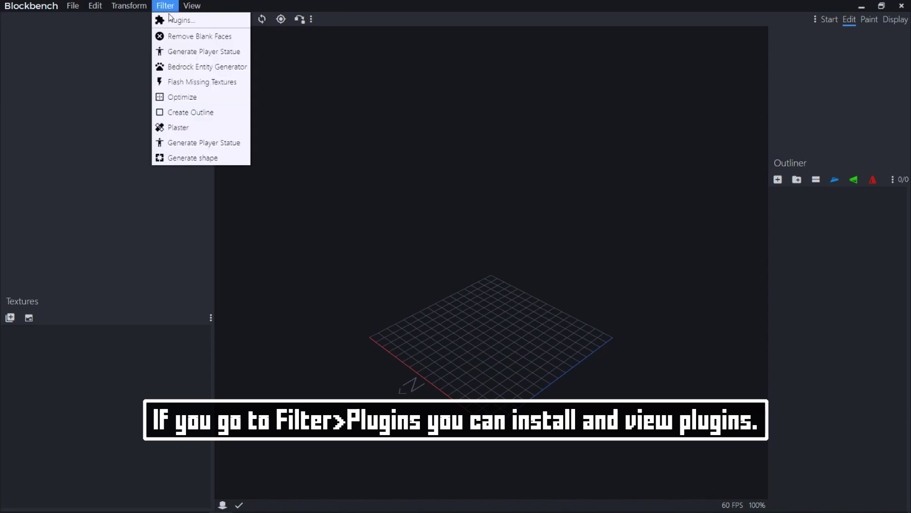
pyautogui.click(171, 18)
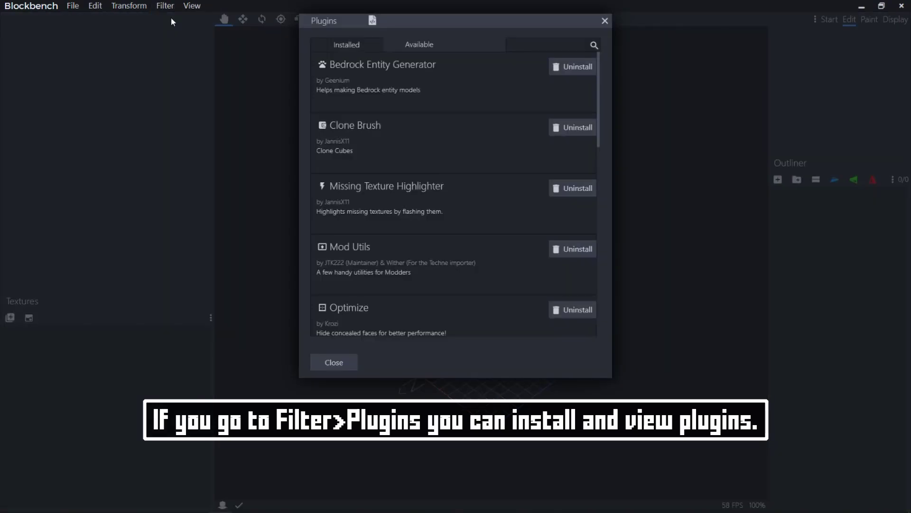
pyautogui.scroll(-11, 470, 127)
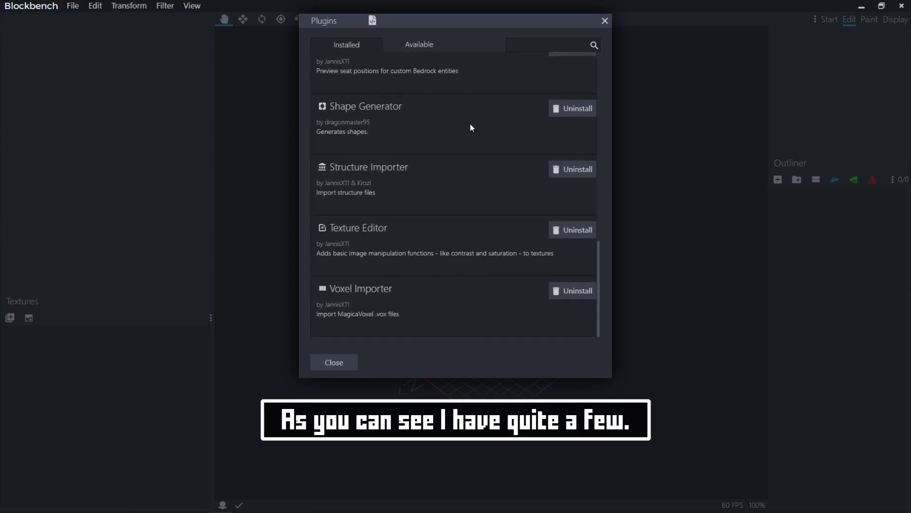
pyautogui.scroll(6, 470, 126)
pyautogui.click(424, 45)
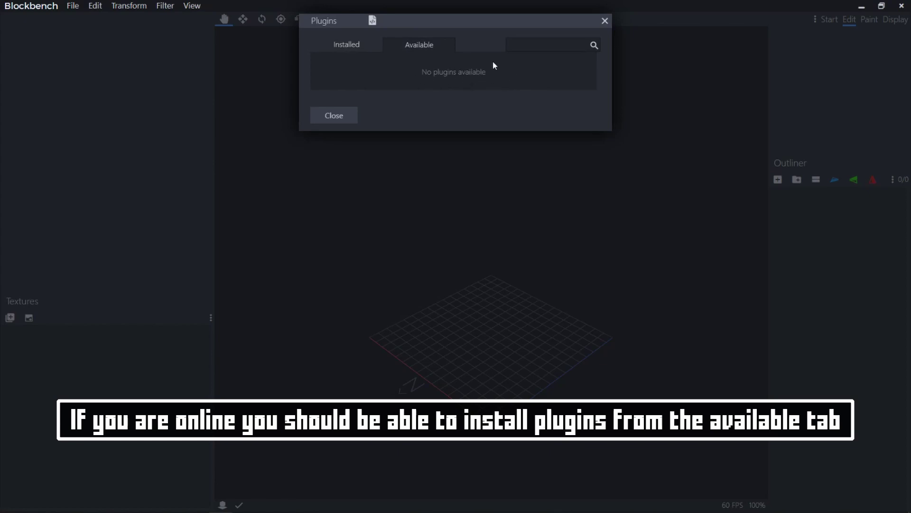
pyautogui.click(355, 46)
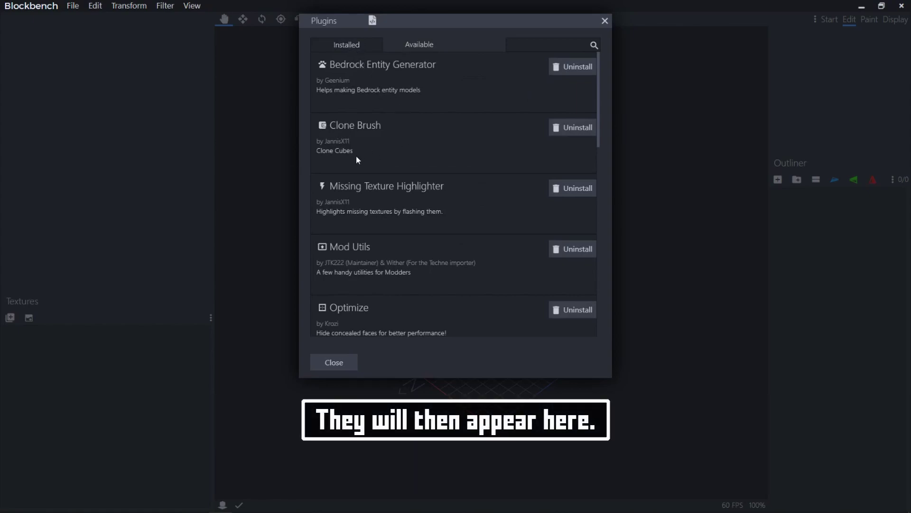
pyautogui.scroll(-3, 372, 204)
pyautogui.scroll(-1, 413, 266)
pyautogui.press('Escape')
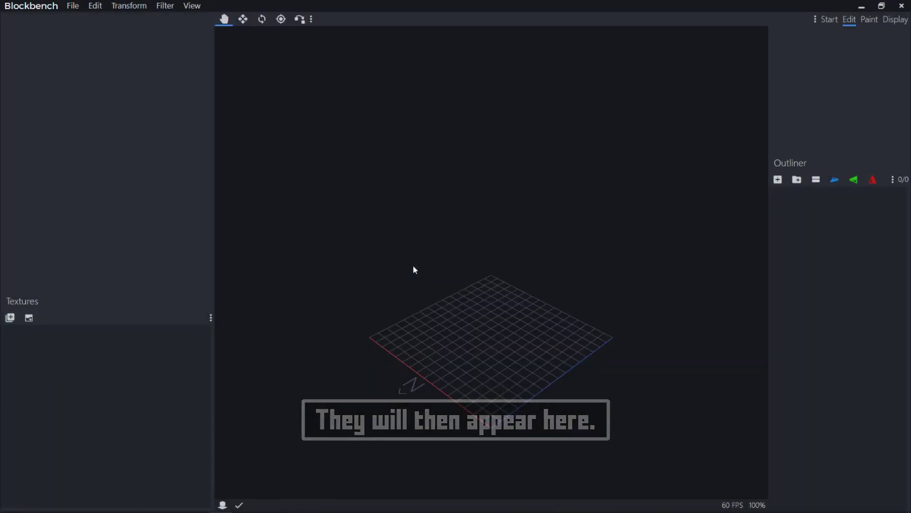